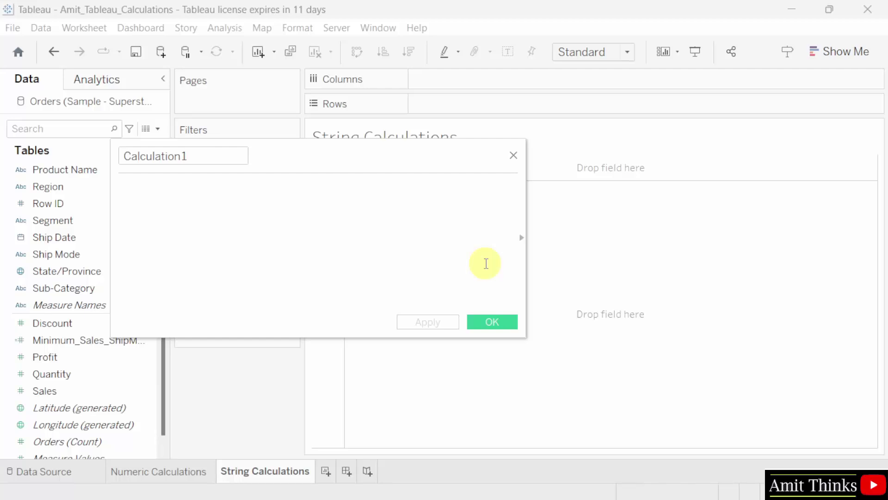
Step: Show the function reference limited to String functions and name the calculated field City_C
left_click(522, 241)
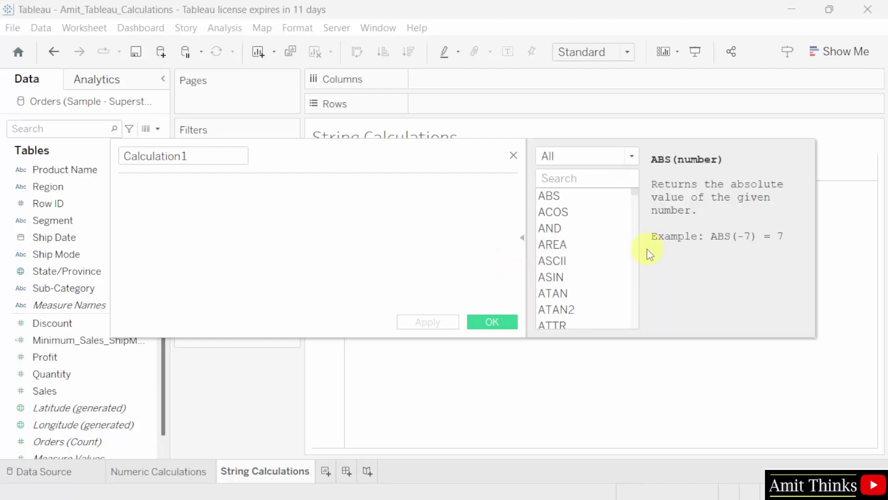
left_click(635, 158)
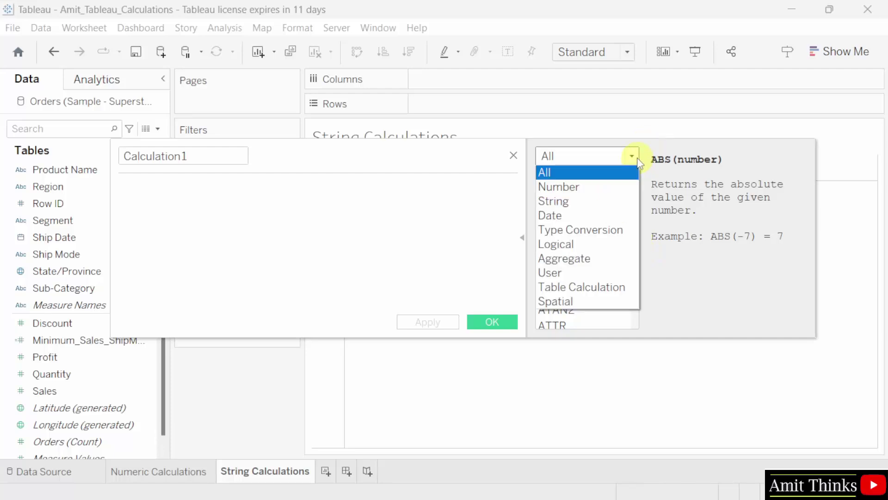
left_click(623, 204)
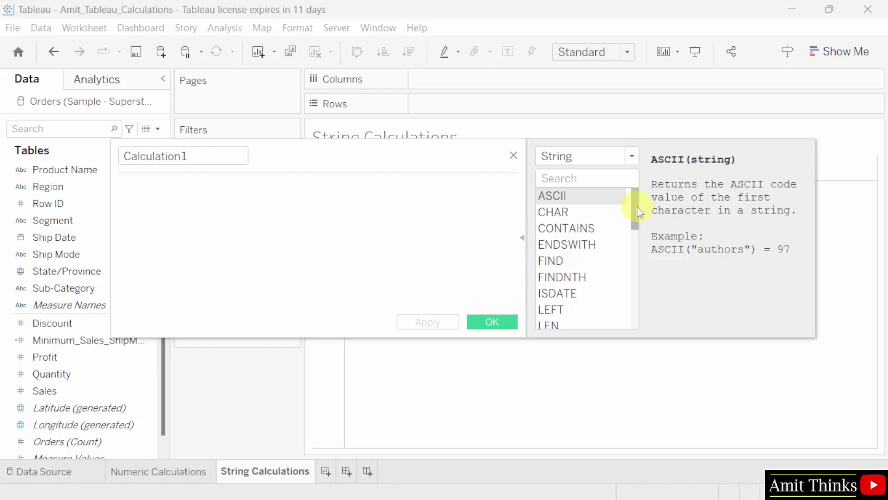
mouse_move(637, 206)
left_mouse_down()
mouse_move(634, 317)
mouse_move(640, 202)
left_mouse_up()
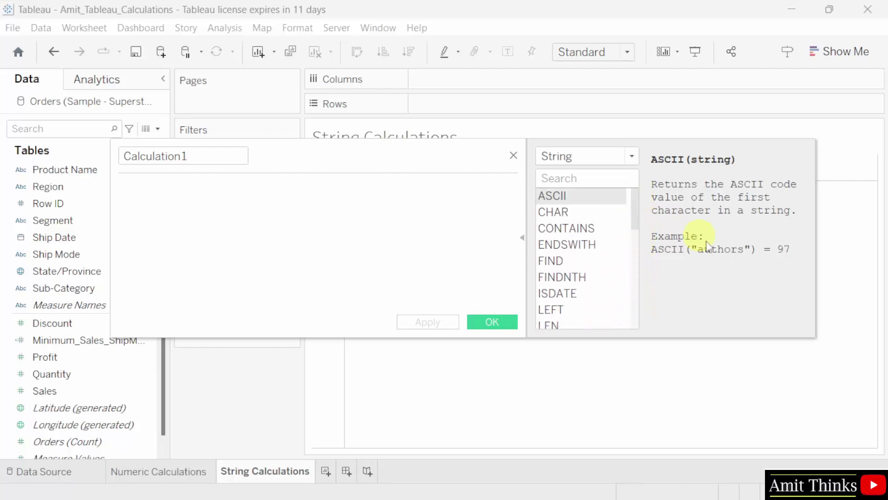
left_click(203, 162)
type("City_C")
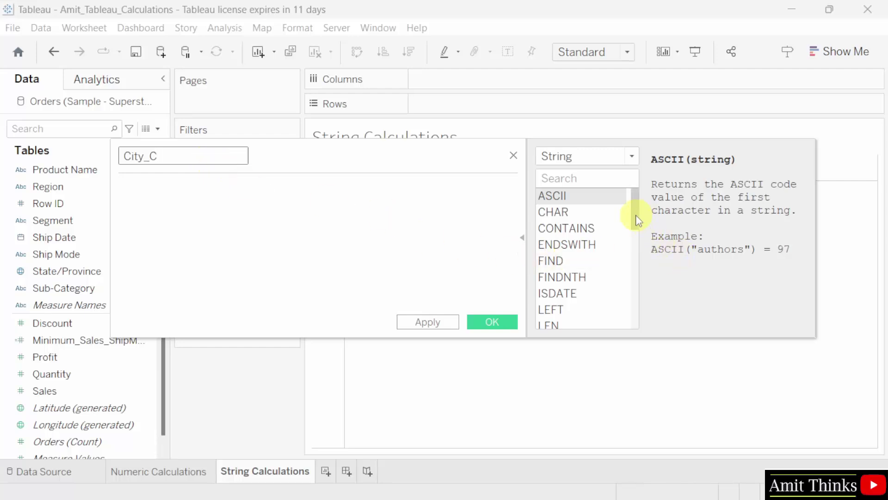
Step: Insert the STARTSWITH function from the reference and complete the formula as STARTSWITH([City],'C')
scroll(635, 215, "down", 3)
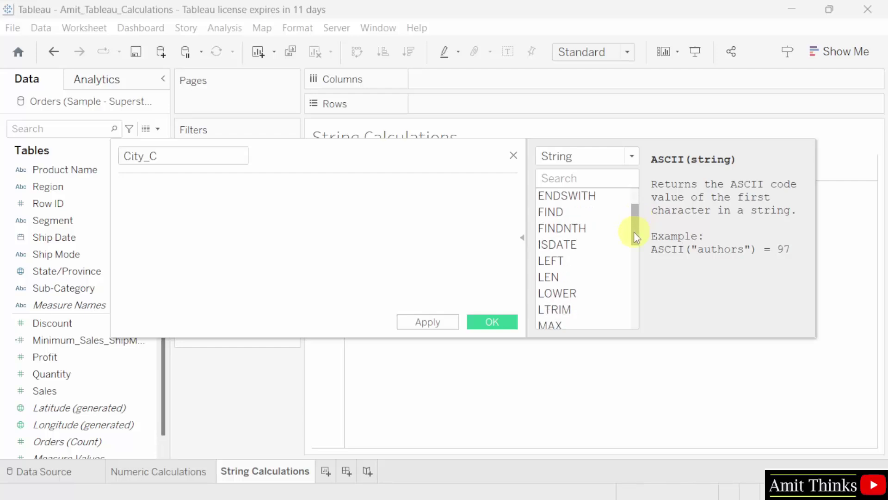
left_click_drag(634, 232, 633, 313)
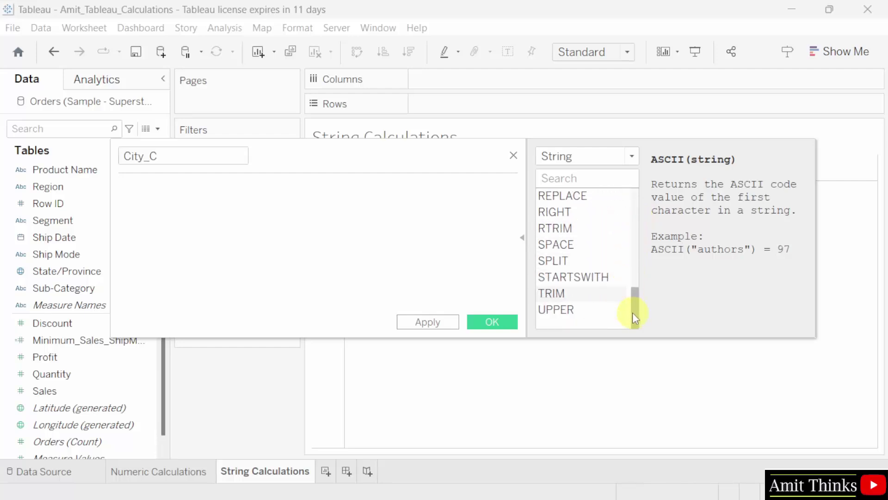
left_click(596, 283)
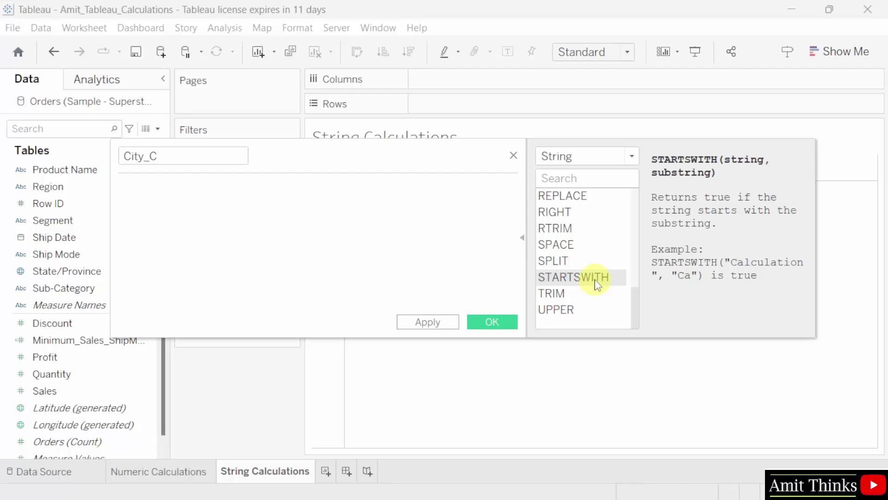
double_click(598, 283)
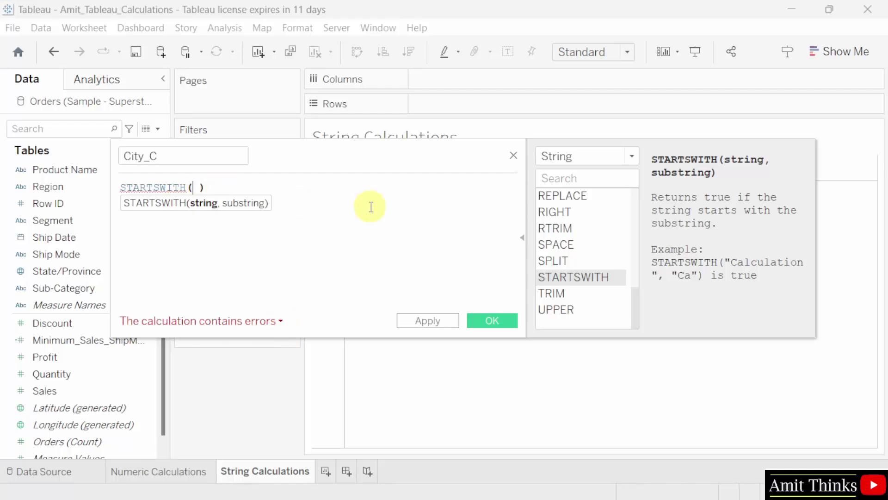
type("C")
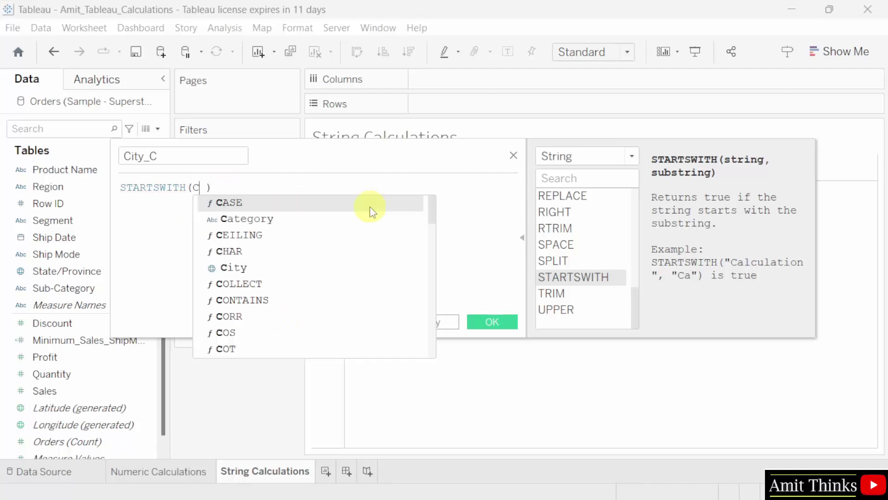
type("i")
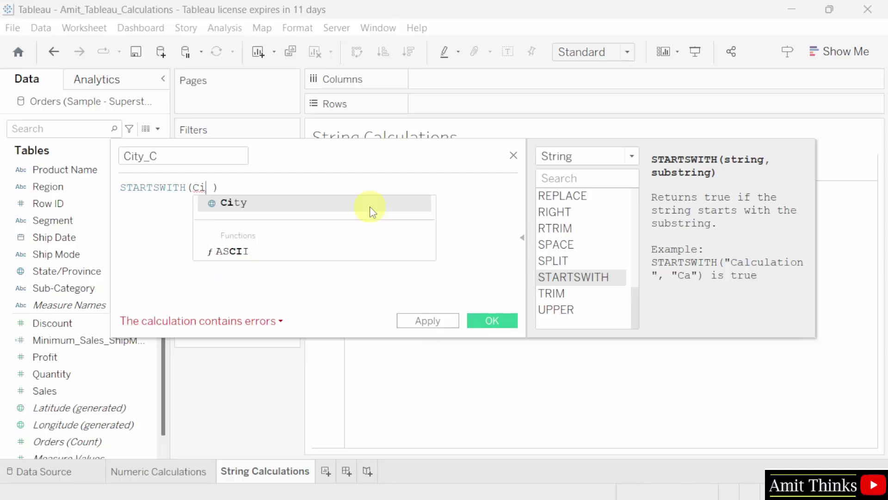
left_click(372, 203)
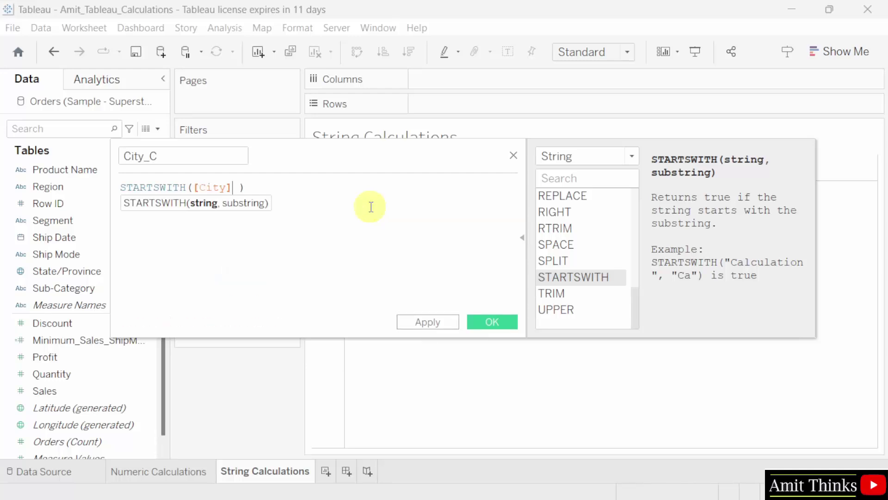
type(",")
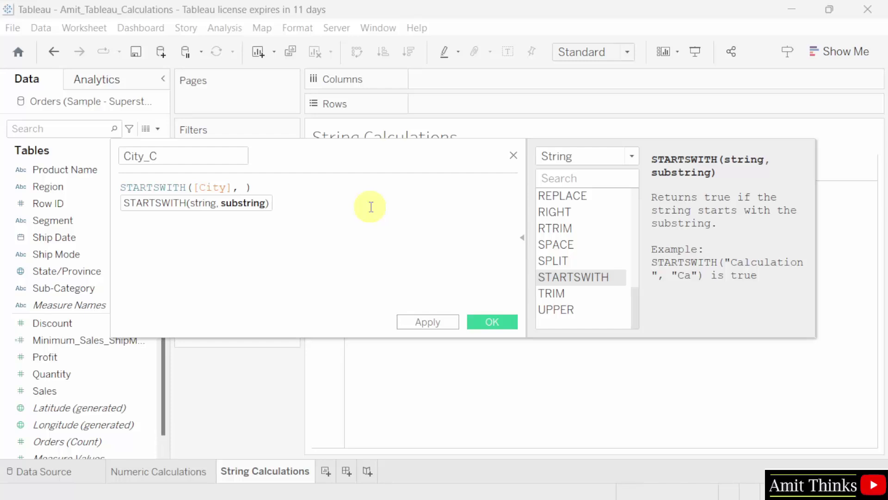
type("'C'")
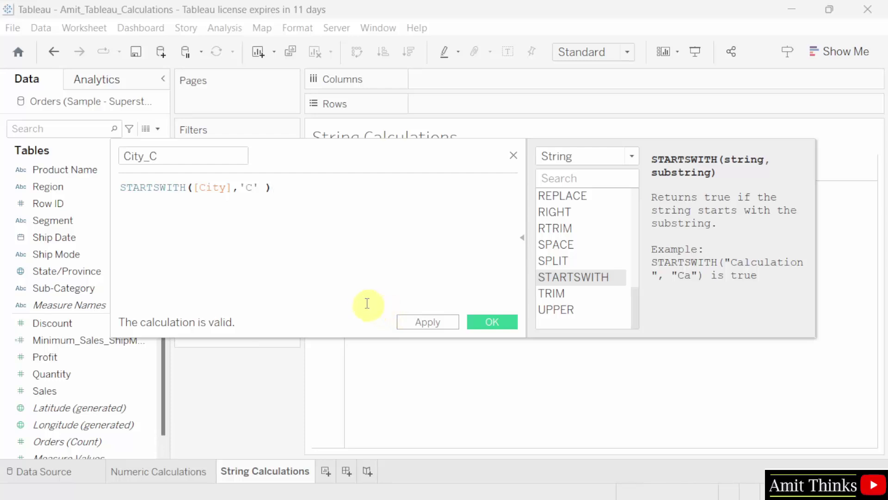
Step: Replace the single quotes around C with double quotes in the formula, then apply and save the calculated field
left_click(246, 188)
key("BackSpace")
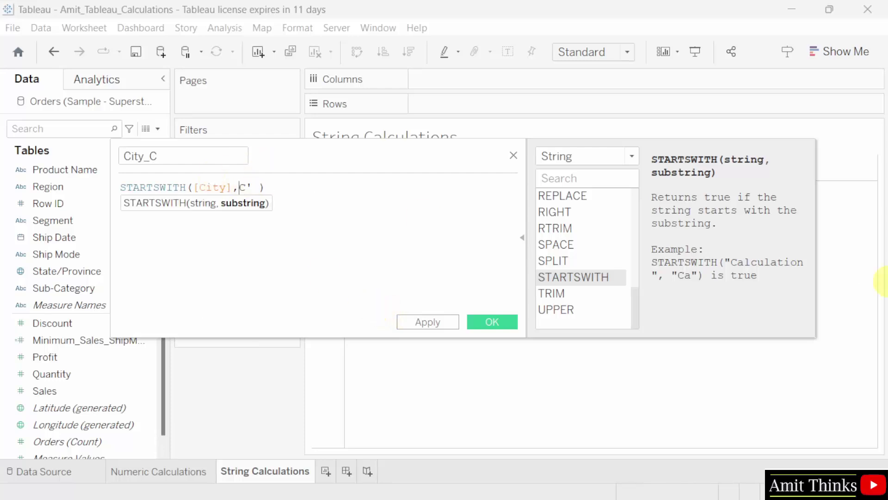
type("\"")
key("Right")
key("Right")
key("BackSpace")
type("\"")
left_click(387, 221)
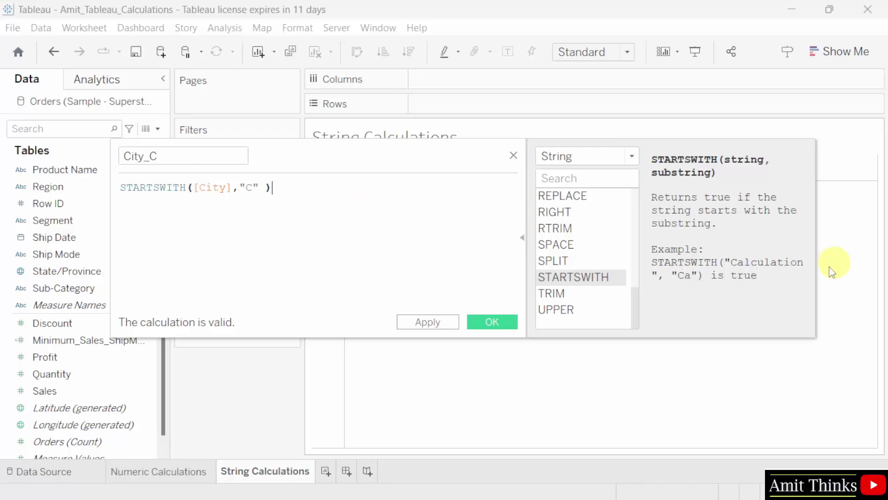
left_click(429, 322)
left_click(495, 325)
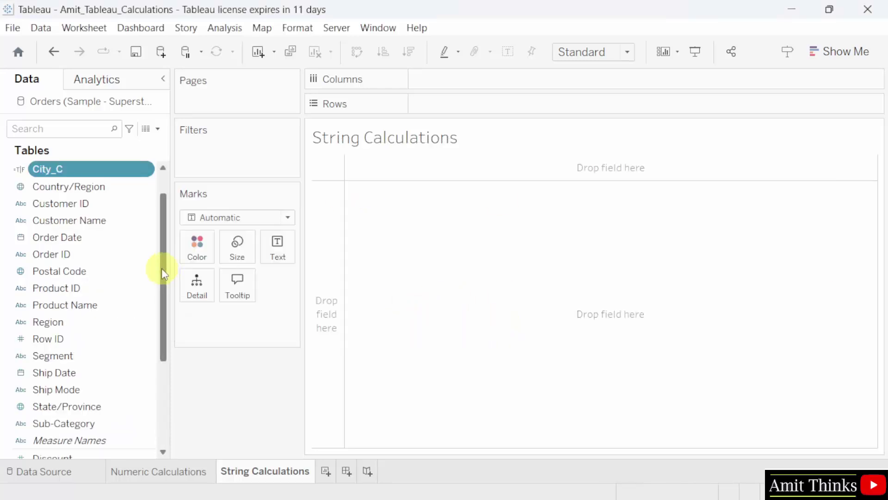
Step: Build a bar chart with Sales on Columns and City on Rows
scroll(162, 268, "up", 1)
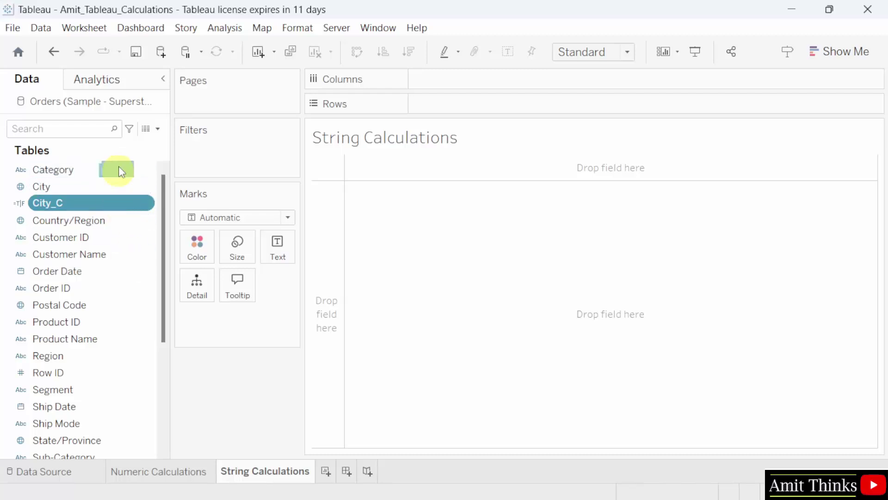
left_click_drag(165, 260, 159, 365)
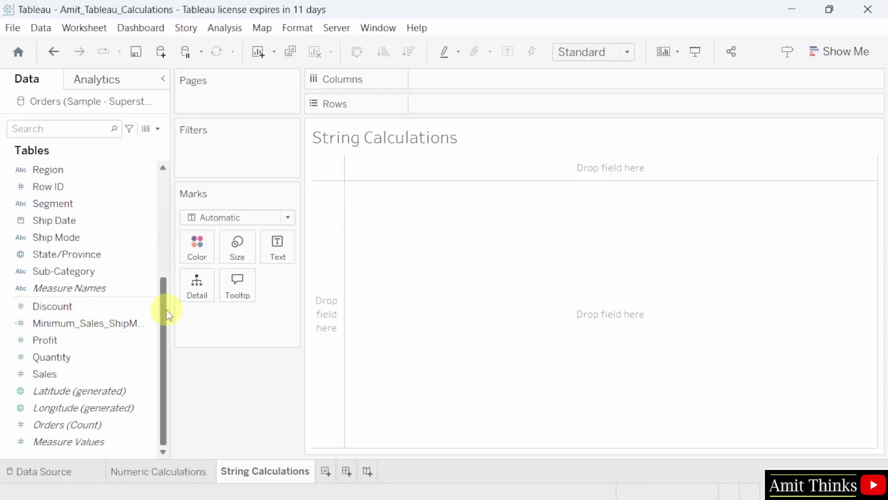
left_click_drag(88, 256, 88, 248)
left_click_drag(166, 293, 165, 191)
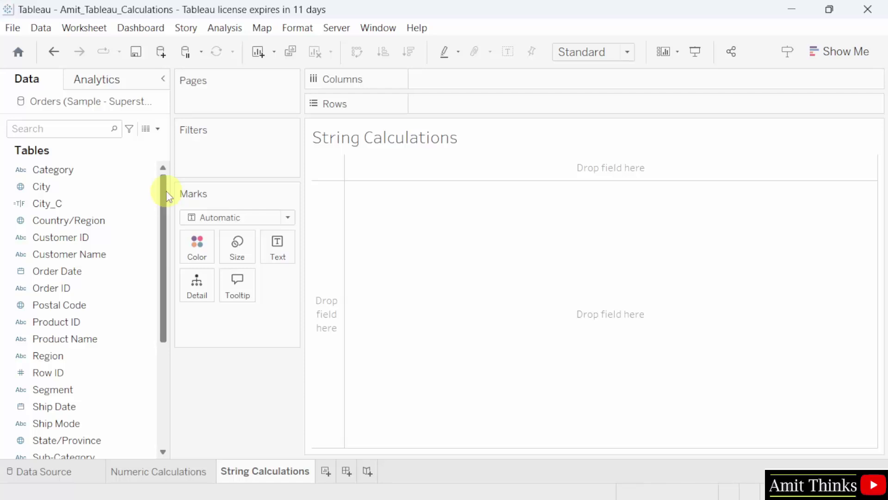
left_click_drag(166, 191, 171, 323)
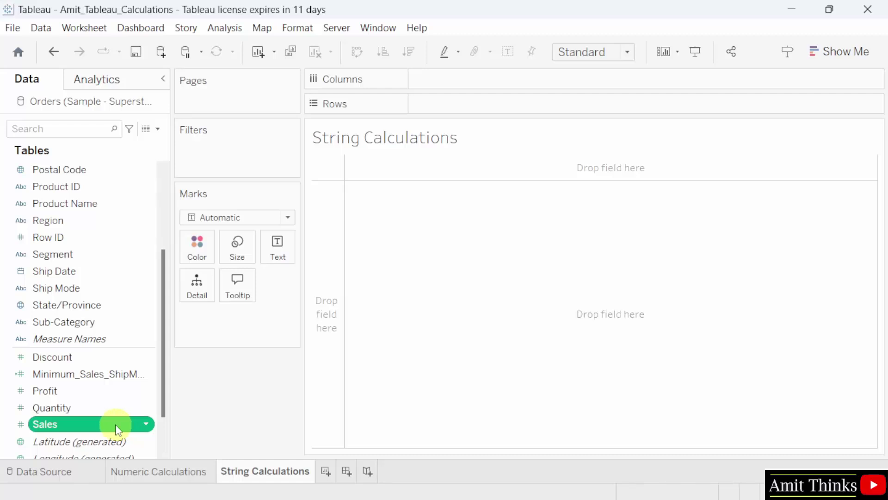
mouse_move(119, 426)
left_mouse_down()
mouse_move(168, 415)
mouse_move(419, 207)
mouse_move(523, 80)
left_mouse_up()
left_click(165, 213)
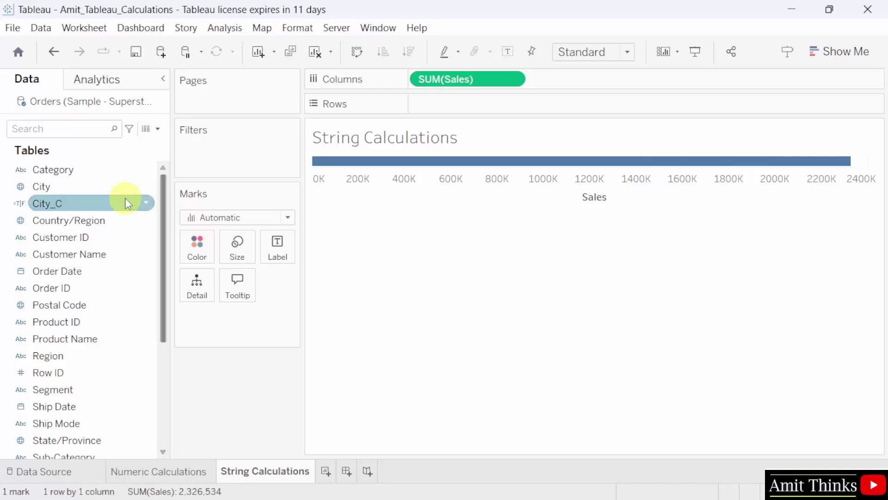
left_click_drag(128, 194, 520, 107)
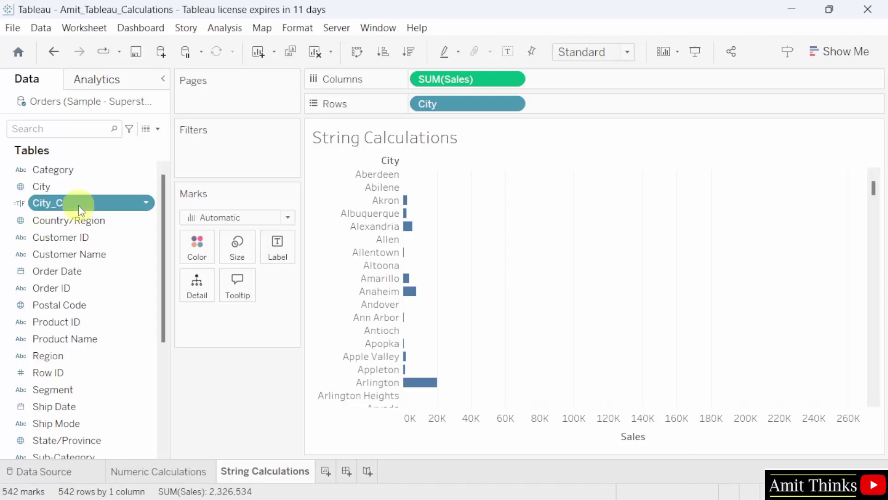
Step: Add the City_C field as a filter and keep only the True value
left_click_drag(79, 205, 227, 146)
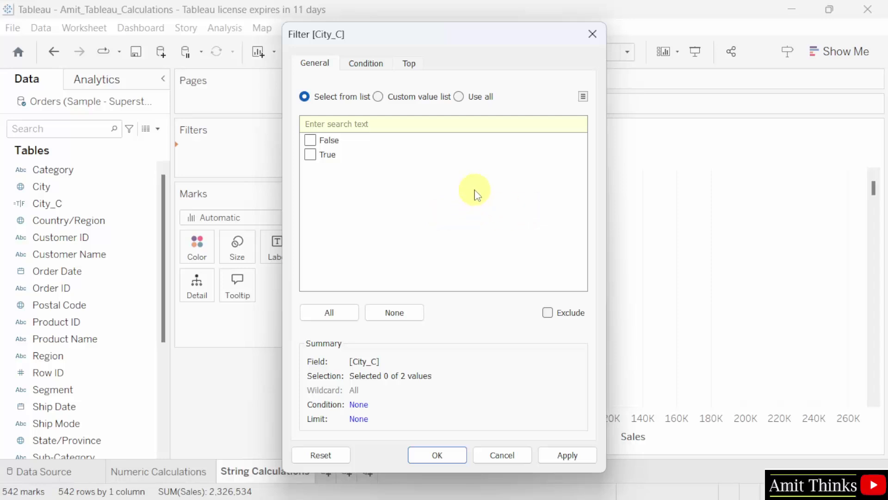
left_click(313, 157)
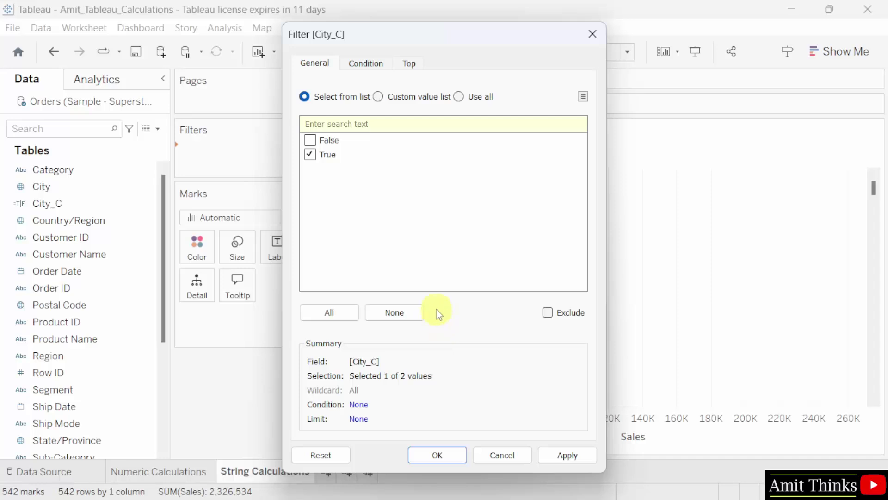
left_click_drag(481, 37, 656, 54)
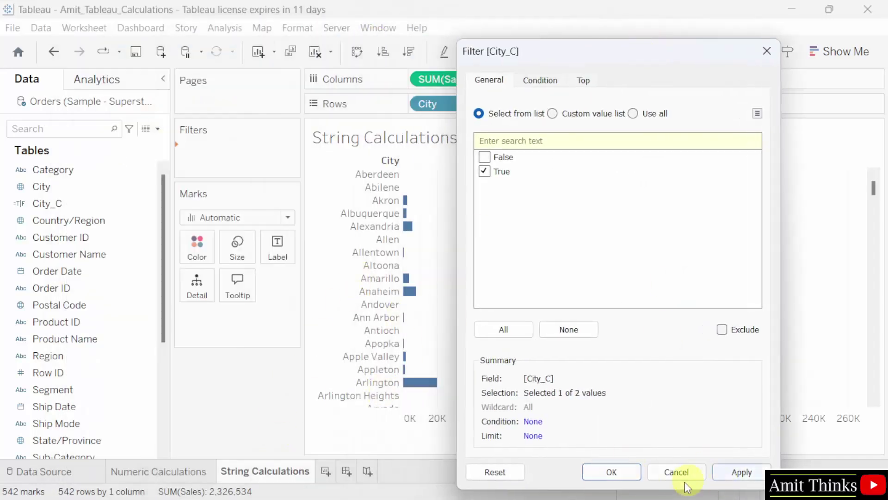
left_click(741, 472)
left_click_drag(563, 51, 531, 41)
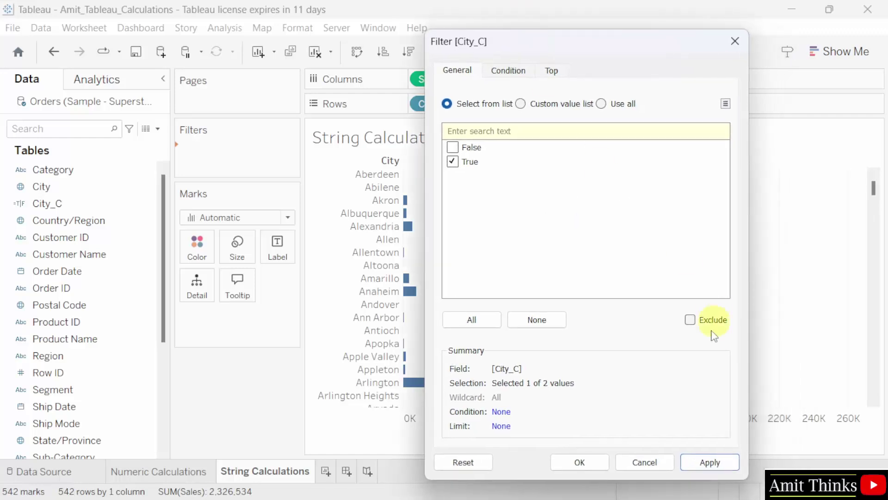
left_click(712, 463)
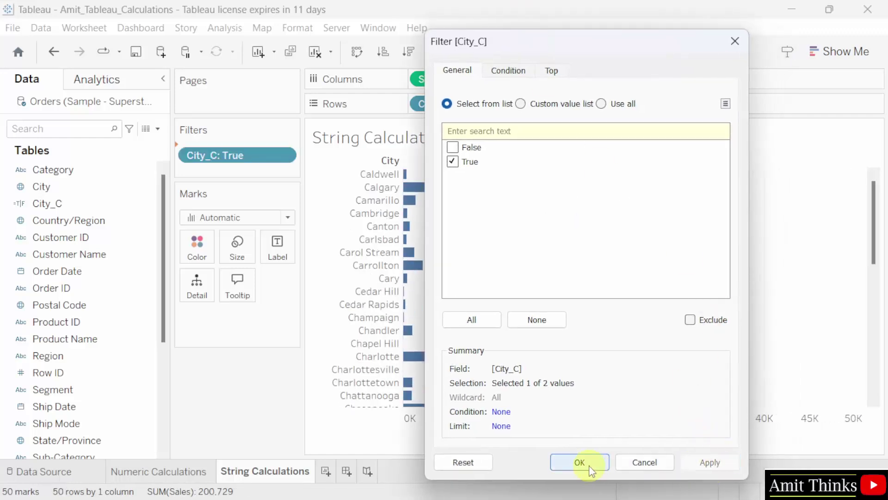
left_click(579, 463)
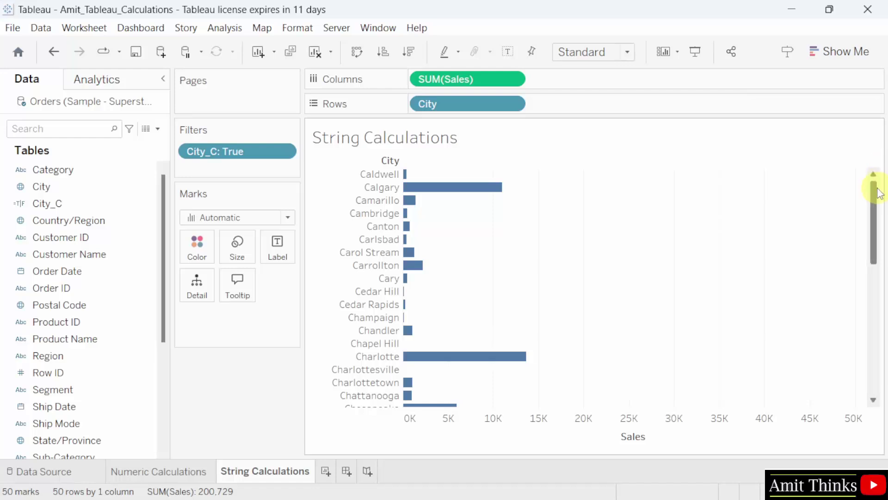
Step: Review the filtered city sales chart from start to end and save the workbook
left_click_drag(879, 193, 879, 329)
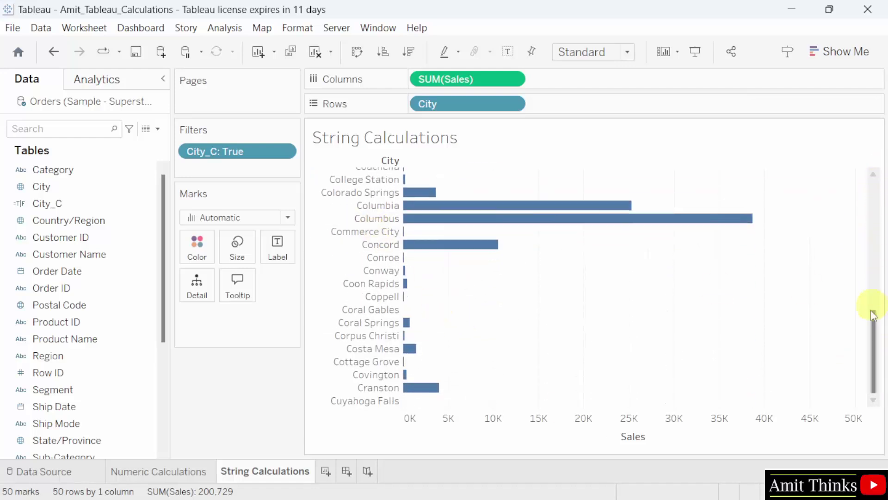
left_click_drag(876, 339, 873, 184)
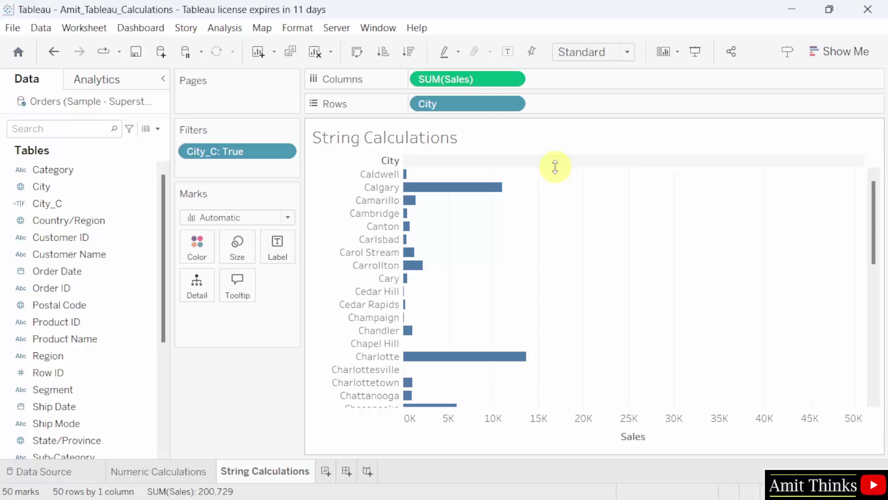
mouse_move(462, 185)
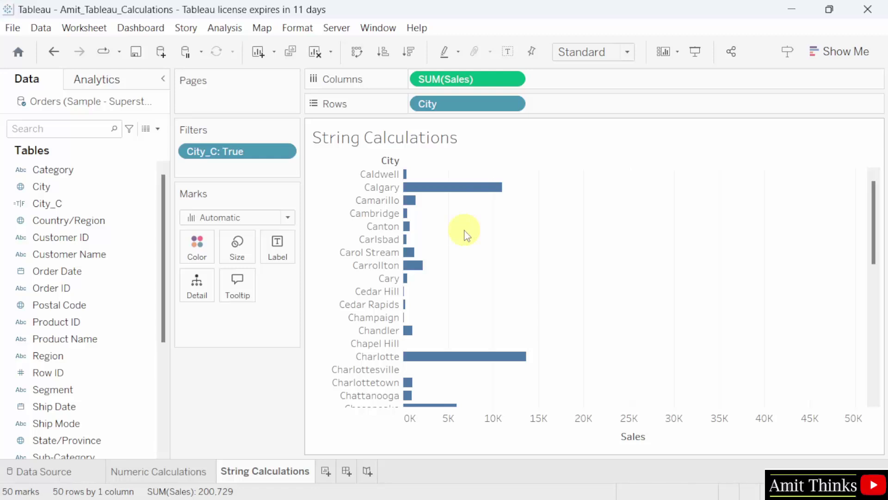
mouse_move(436, 189)
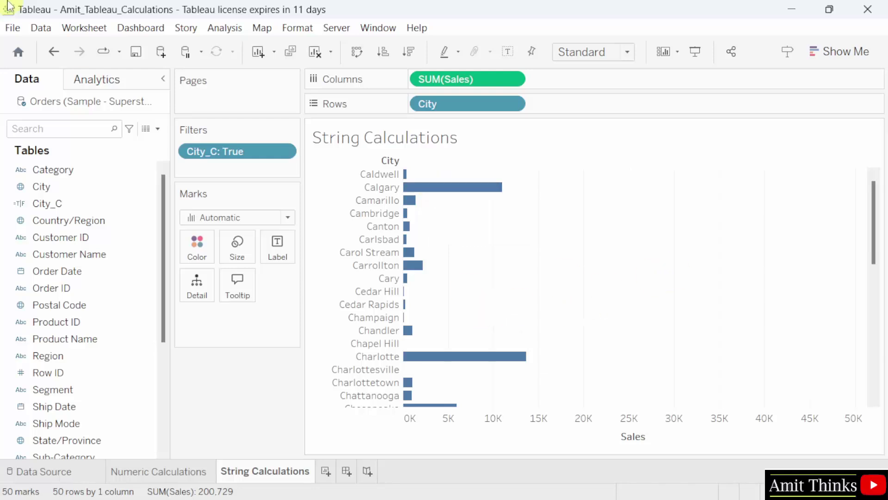
left_click(11, 28)
left_click(97, 119)
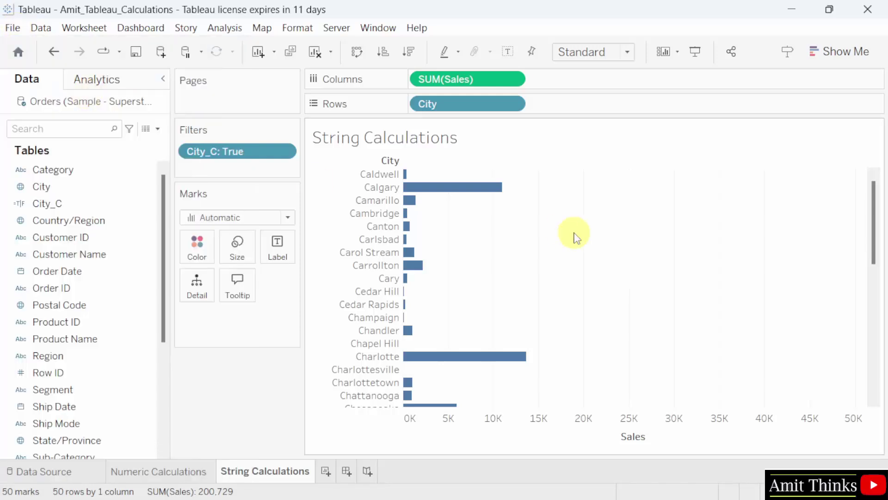